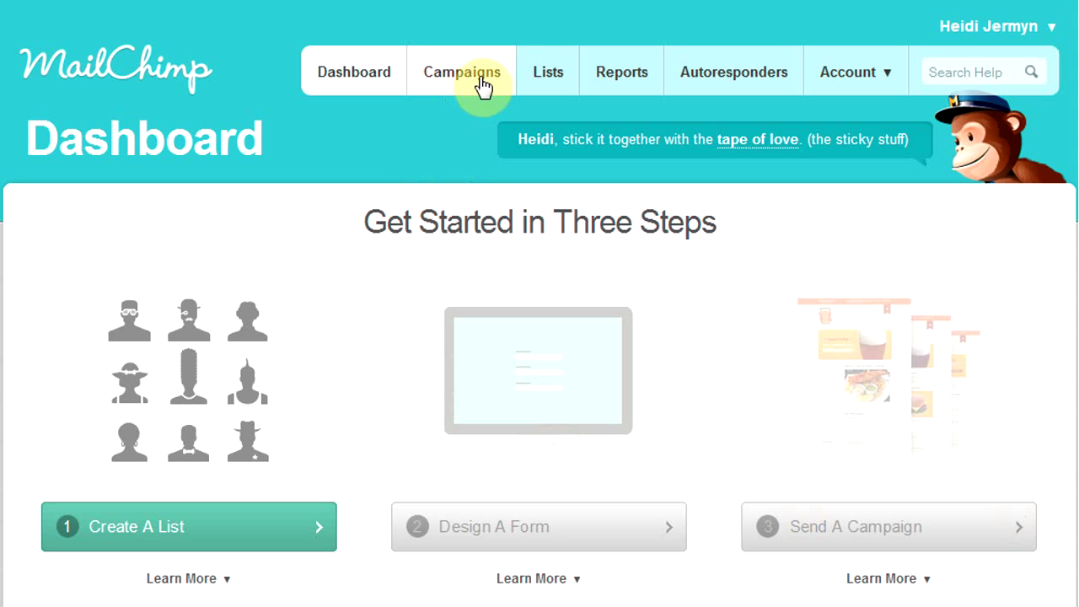
Step: Create a new subscriber list named "WebTweaks Newsletter"
{"action": "left_click", "coordinate": [545, 80]}
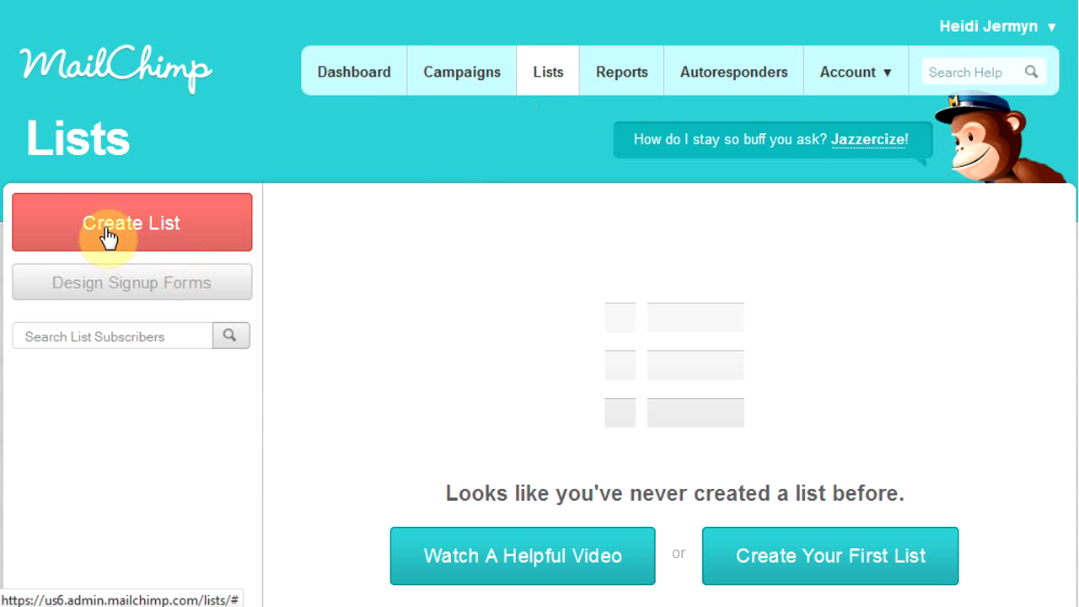
{"action": "left_click", "coordinate": [108, 238]}
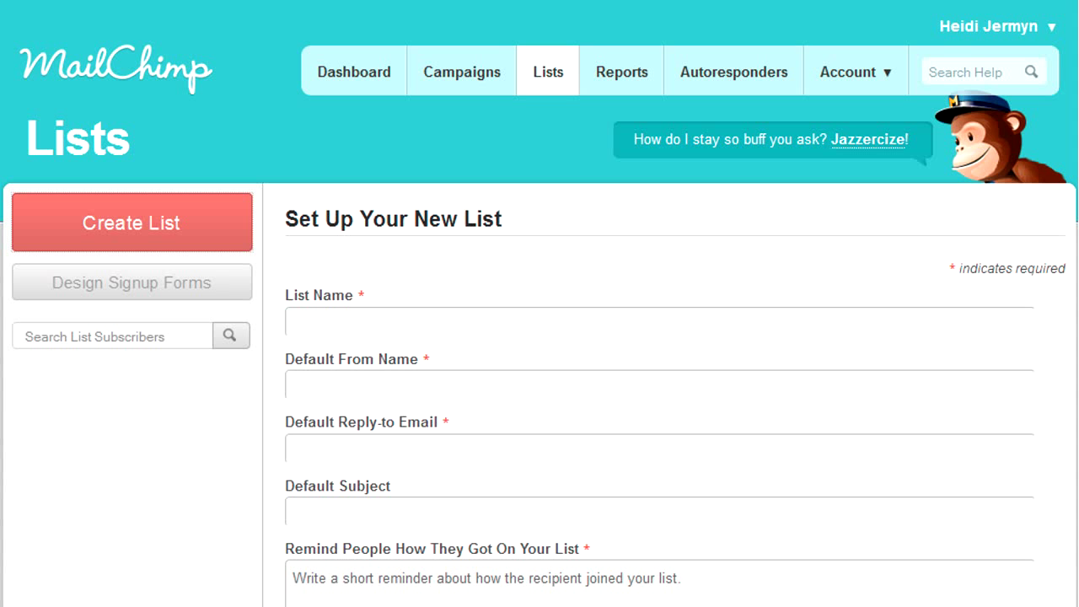
{"action": "left_click", "coordinate": [535, 316]}
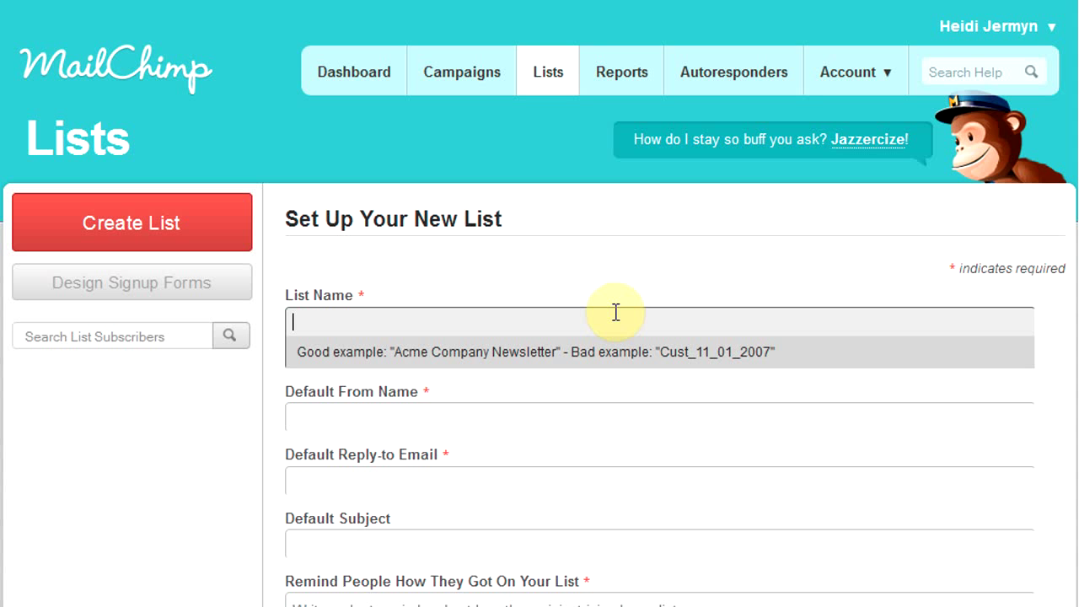
{"action": "type", "text": "WebTw"}
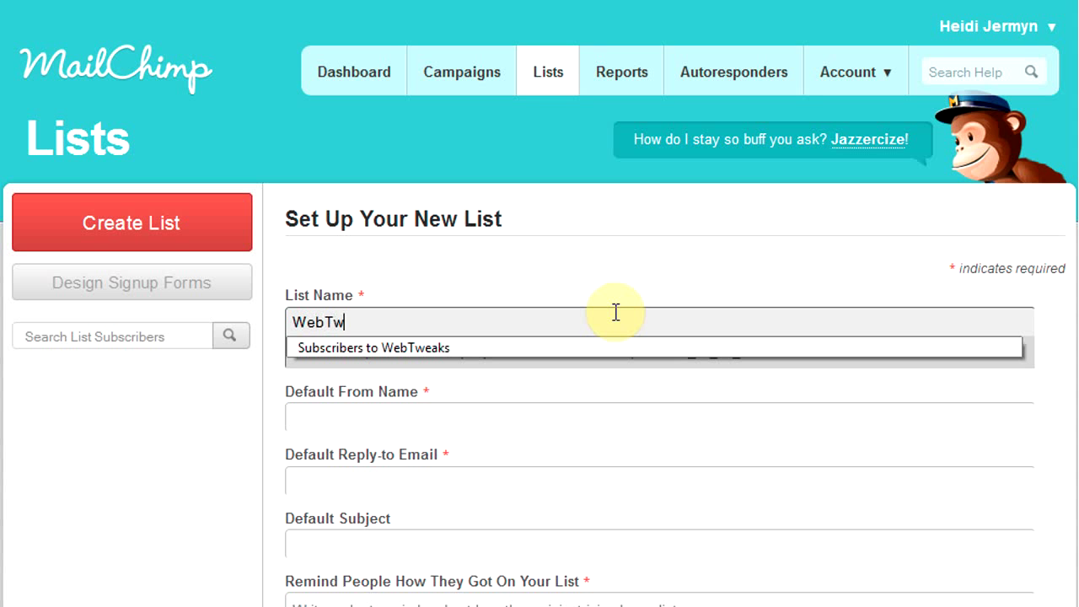
{"action": "type", "text": "eaks Newsletter"}
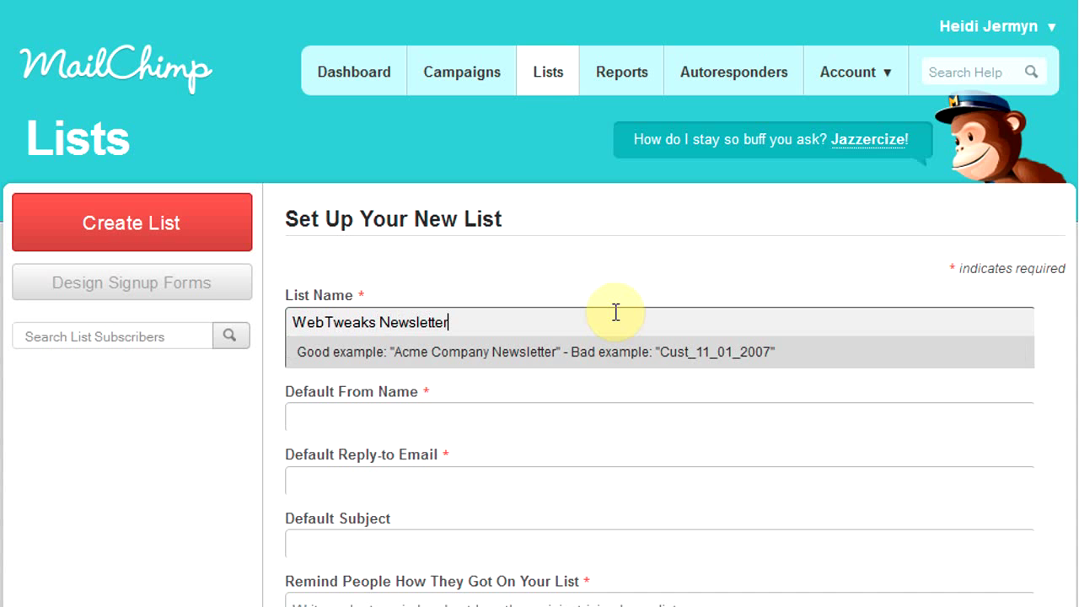
{"action": "key", "text": "Tab"}
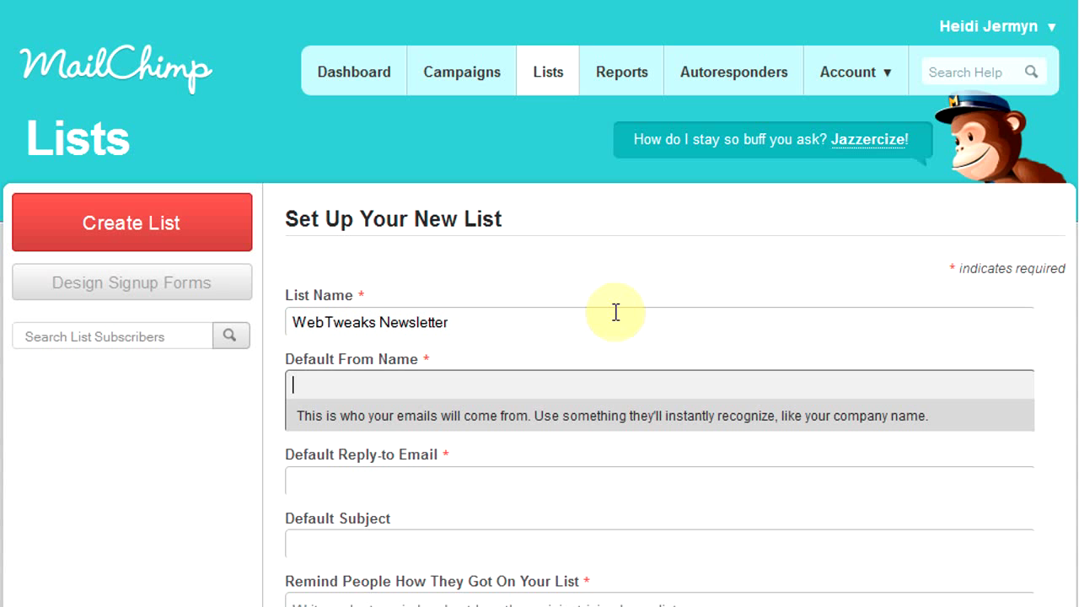
Step: Set the list's default from name to "Cookie Web" and fill in the default reply-to email address
{"action": "type", "text": "Cookie"}
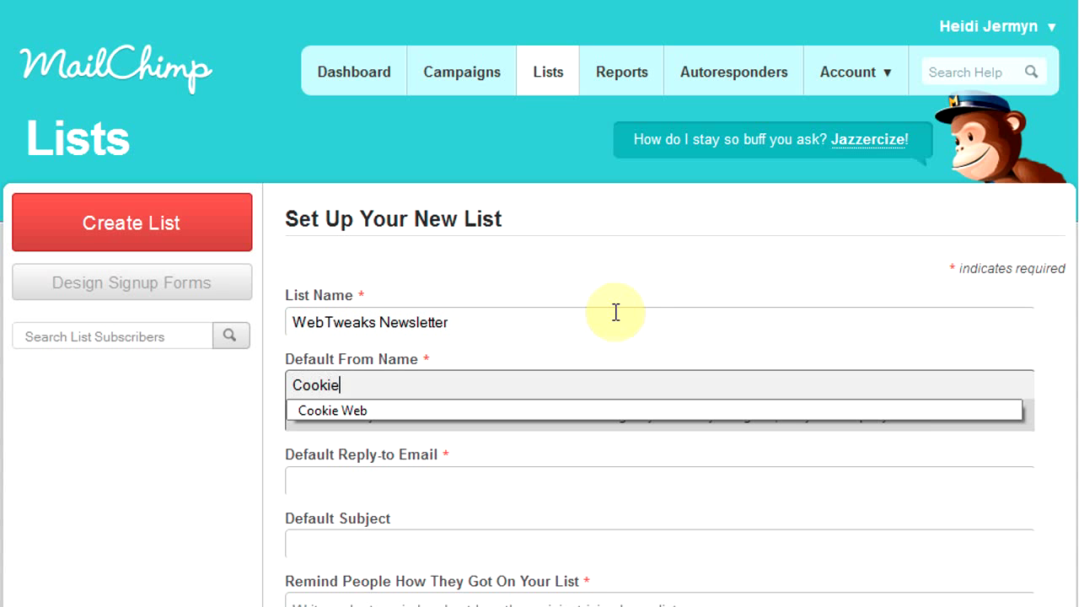
{"action": "type", "text": " Web"}
{"action": "key", "text": "Tab"}
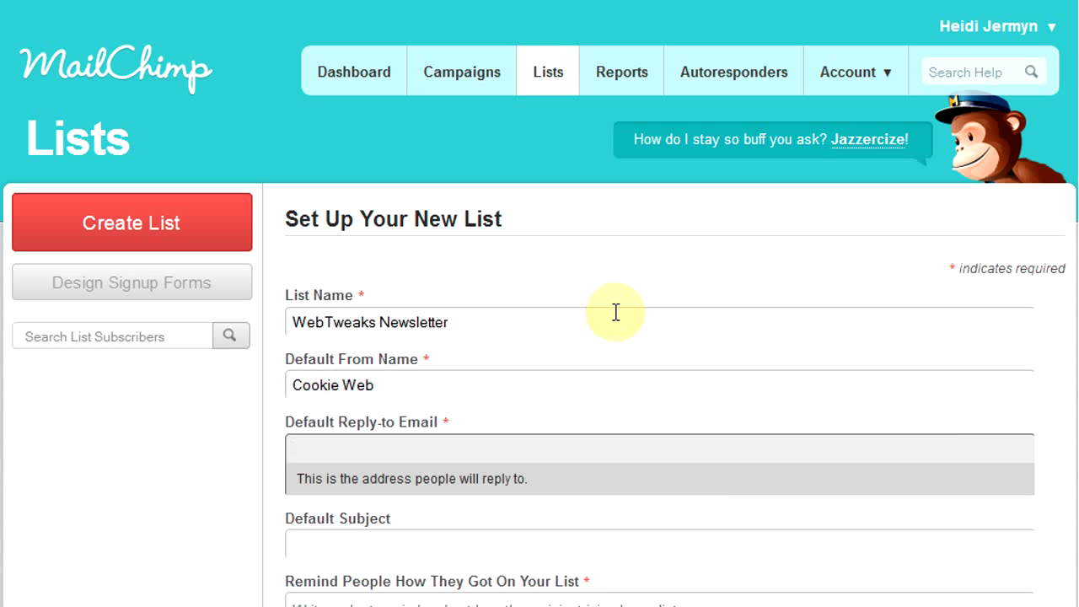
{"action": "scroll", "coordinate": [616, 313], "scroll_direction": "down", "scroll_amount": 3}
{"action": "left_click", "coordinate": [547, 218]}
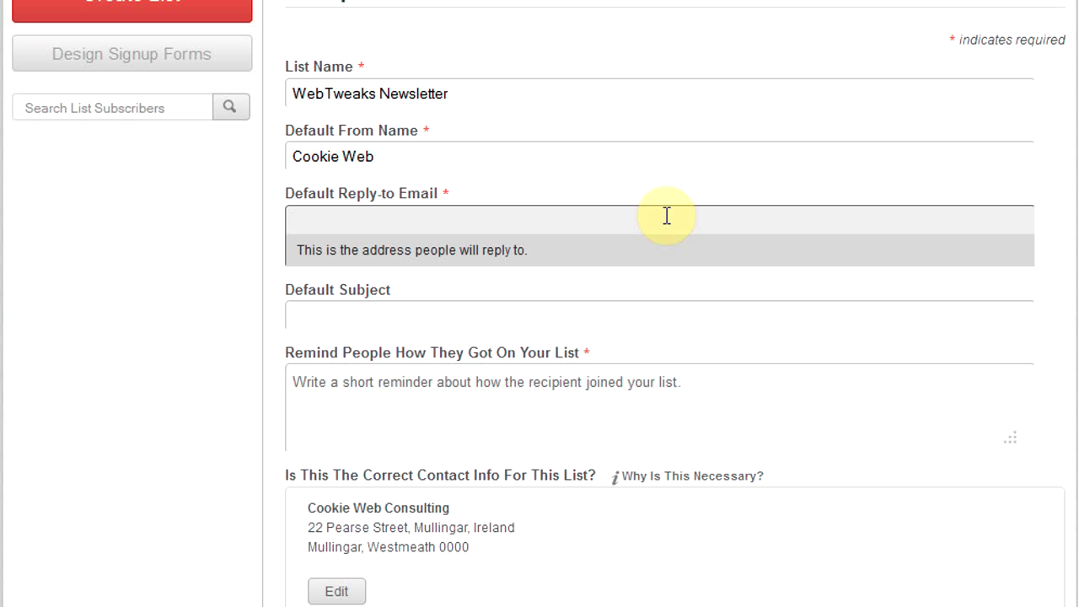
{"action": "type", "text": "hello"}
{"action": "key", "text": "Down"}
{"action": "key", "text": "Tab"}
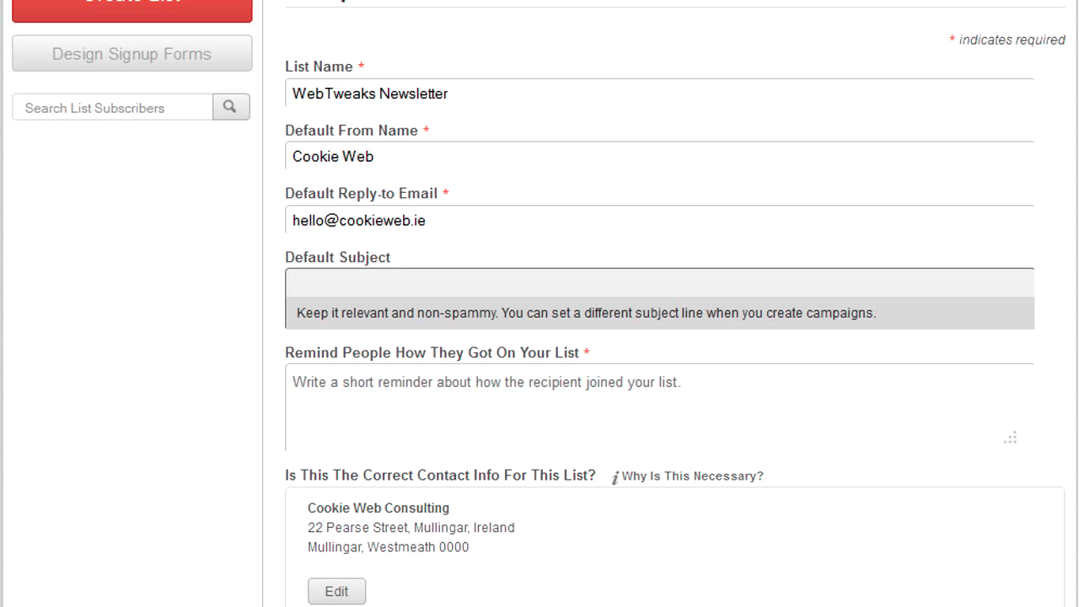
Step: Set the default subject to "Latest Tutorials from WebTweaks.ie" and the reminder to "You are receiving this email because you opted in on the WebTweaks tutorial website."
{"action": "type", "text": "Latest Tutorials from WebTweaks.ie"}
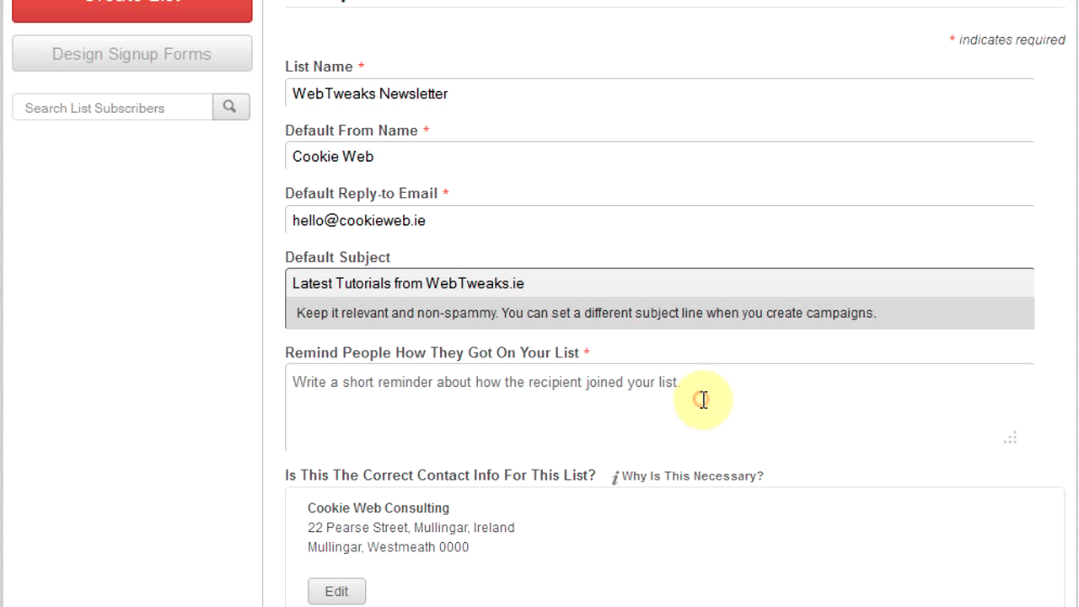
{"action": "left_click", "coordinate": [703, 400]}
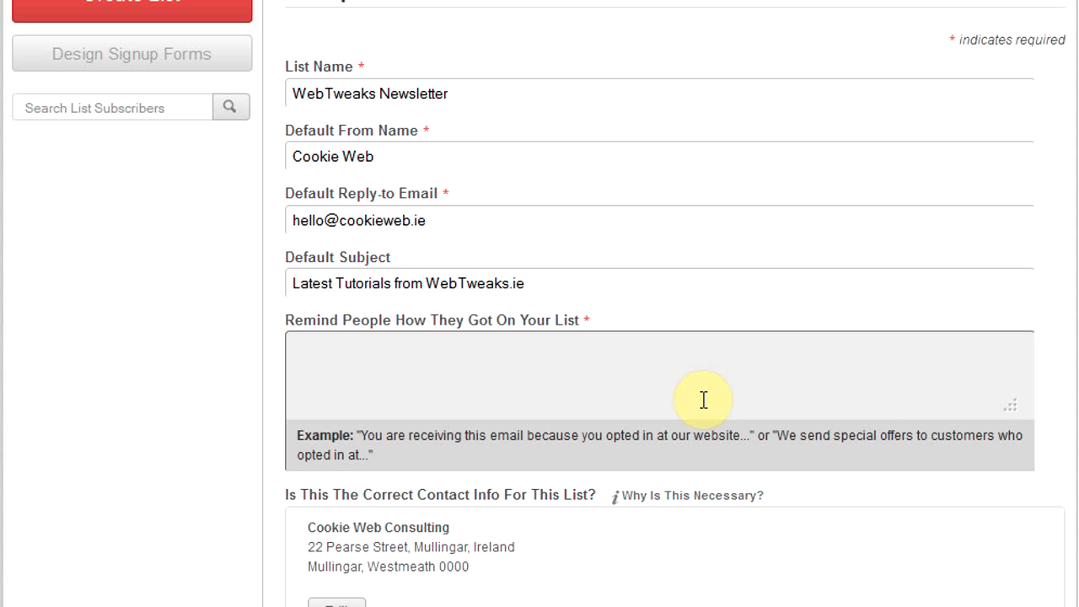
{"action": "type", "text": "You are receiving this email because you opted in on the WebTweaks tutorial website."}
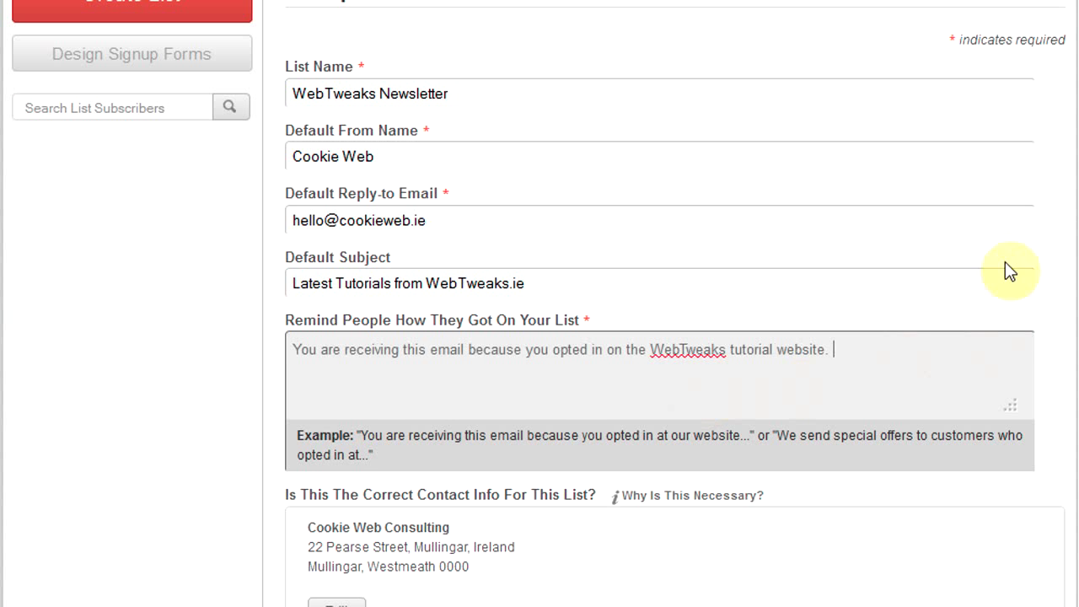
Step: Check the list's contact info, turn on the Daily Summary notification and save the new list
{"action": "left_click_drag", "start_coordinate": [1075, 182], "coordinate": [1075, 295]}
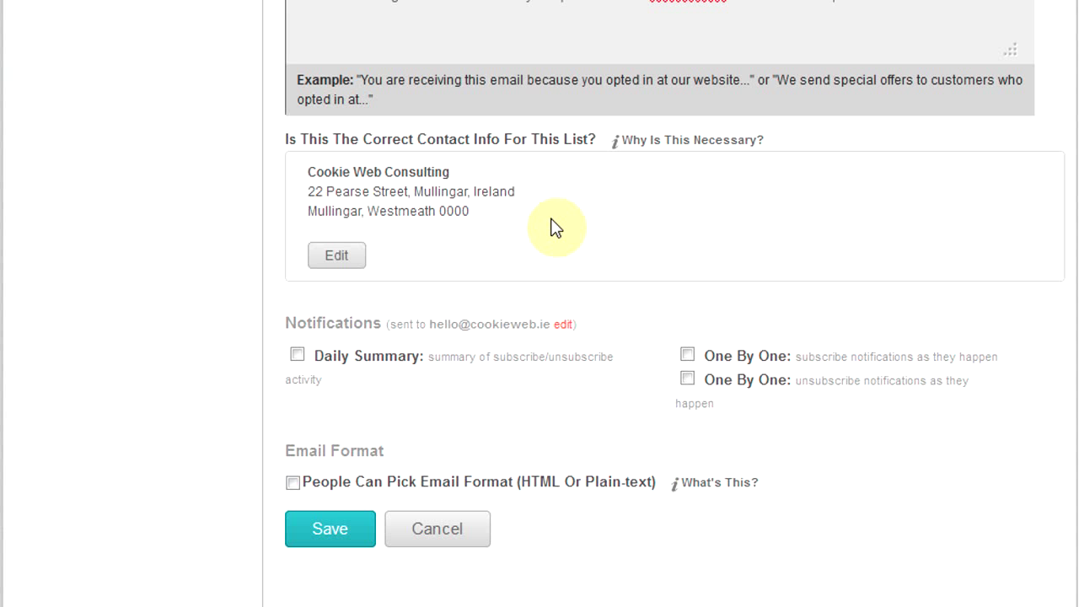
{"action": "double_click", "coordinate": [308, 170]}
{"action": "scroll", "coordinate": [442, 189], "scroll_direction": "down", "scroll_amount": 1}
{"action": "triple_click", "coordinate": [462, 197]}
{"action": "left_click", "coordinate": [501, 172]}
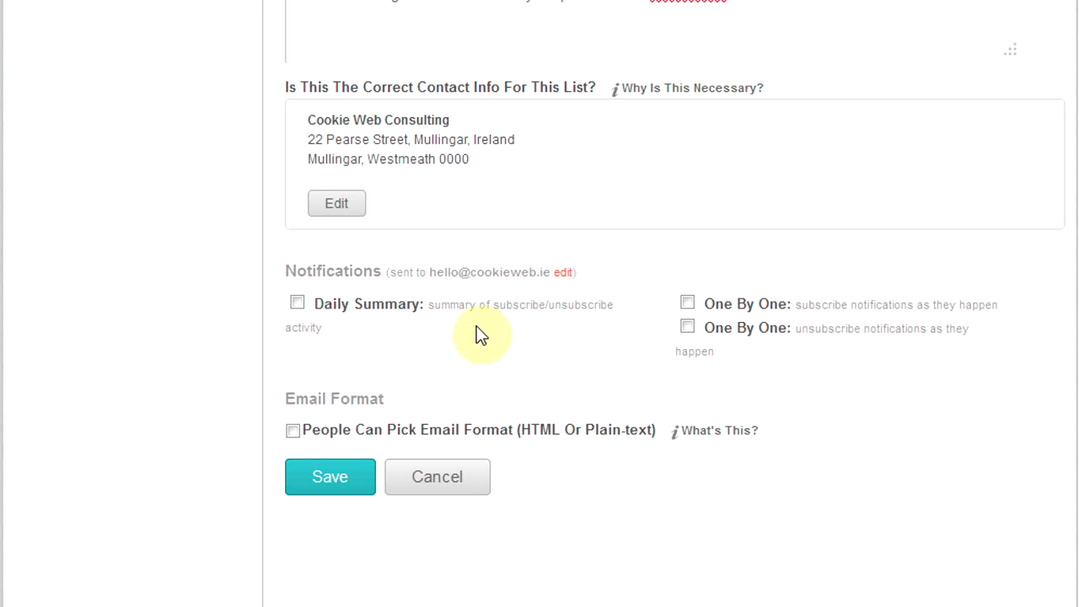
{"action": "left_click", "coordinate": [299, 303]}
{"action": "left_click", "coordinate": [329, 487]}
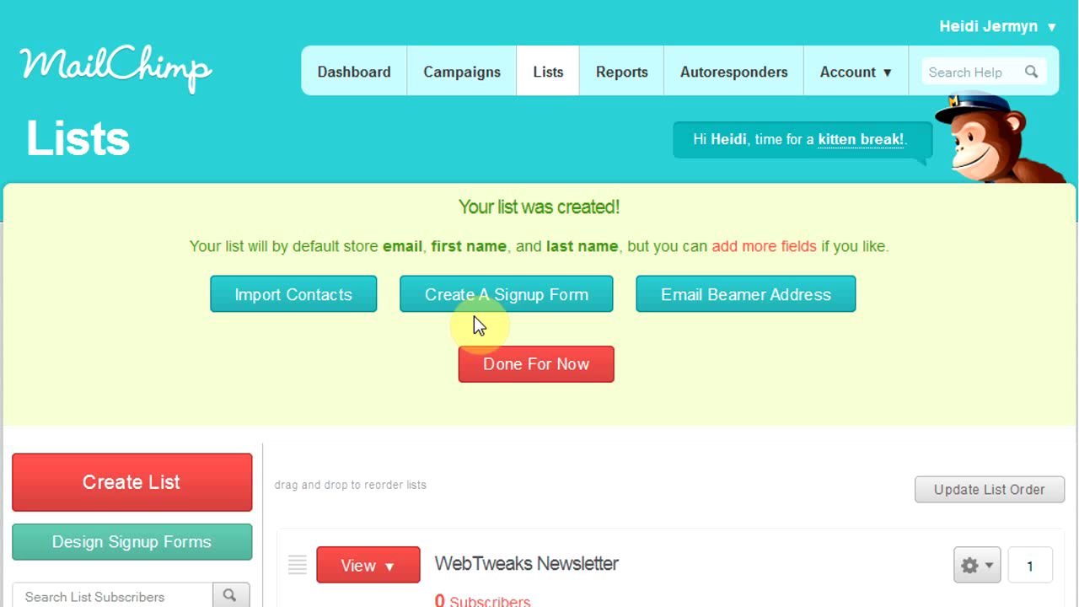
Step: Open the contact import for the new list and review the available import sources
{"action": "left_click", "coordinate": [293, 306]}
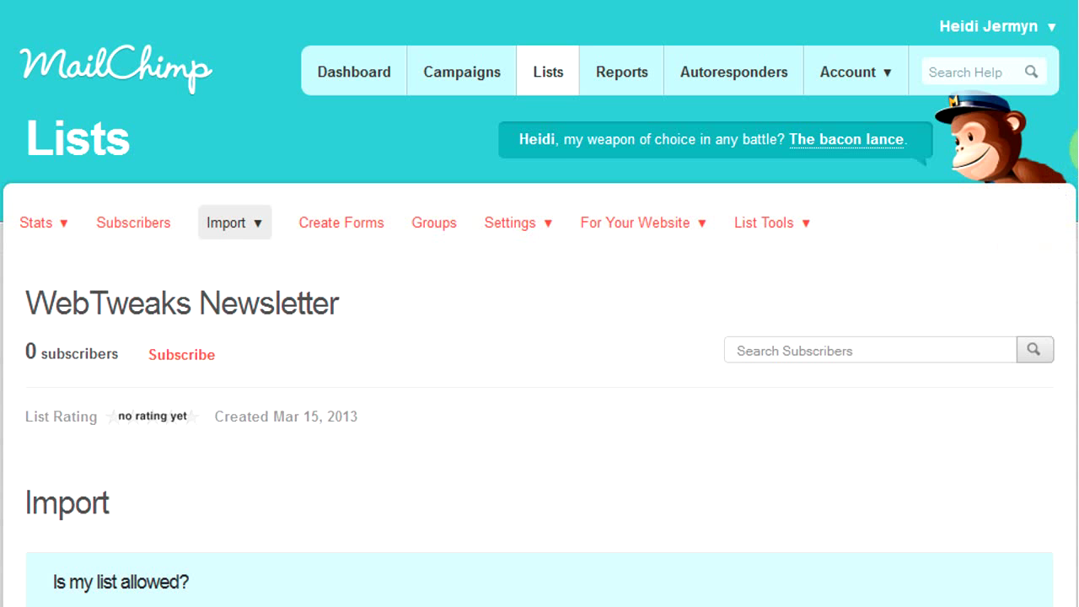
{"action": "left_click_drag", "start_coordinate": [1076, 150], "coordinate": [1076, 271]}
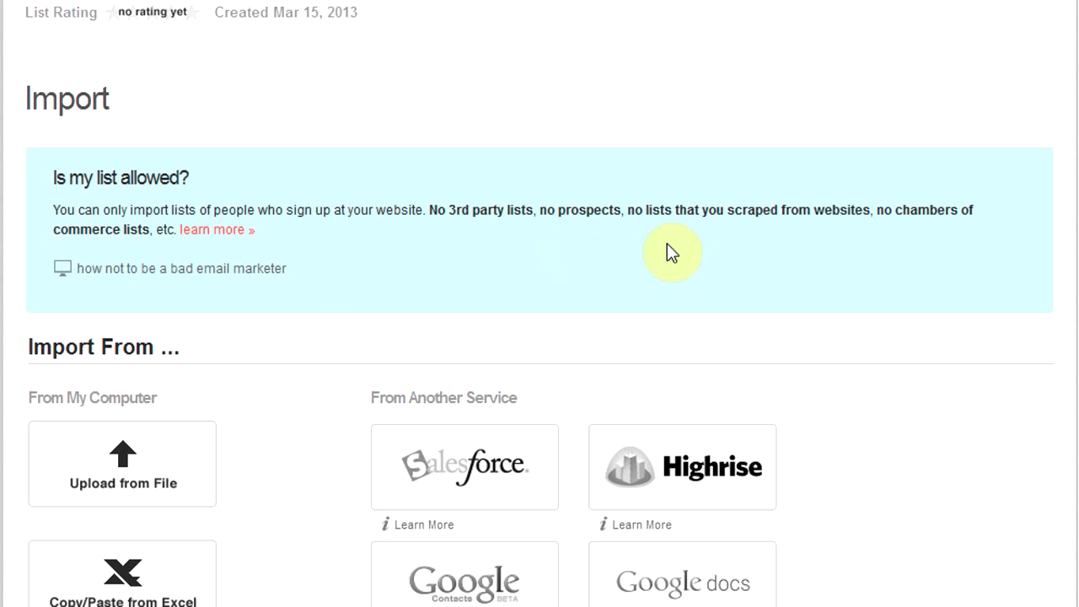
{"action": "scroll", "coordinate": [1076, 185], "scroll_direction": "down", "scroll_amount": 5}
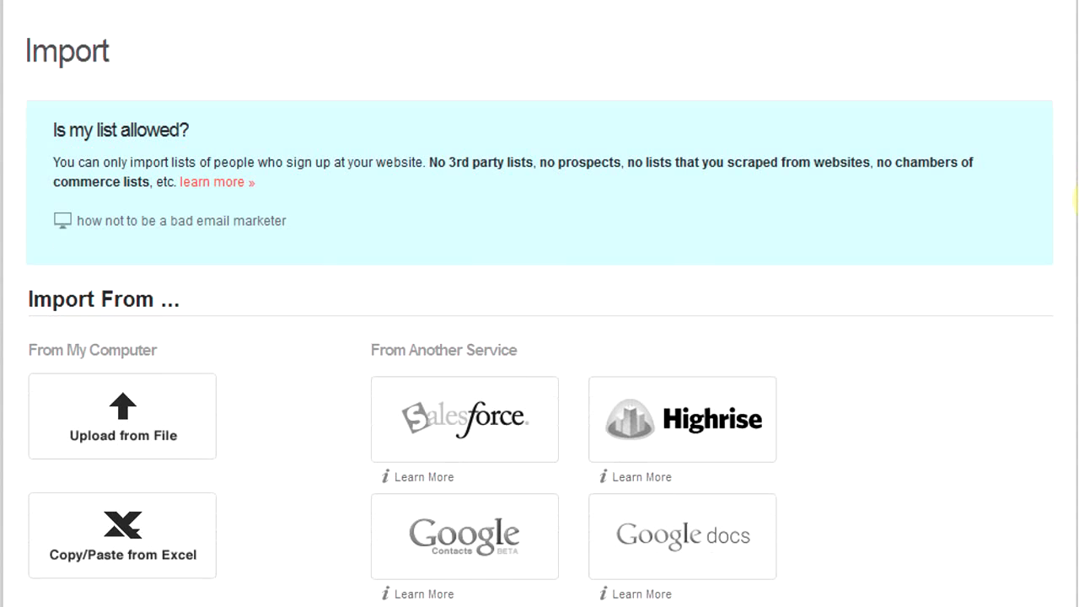
{"action": "scroll", "coordinate": [539, 306], "scroll_direction": "down", "scroll_amount": 2}
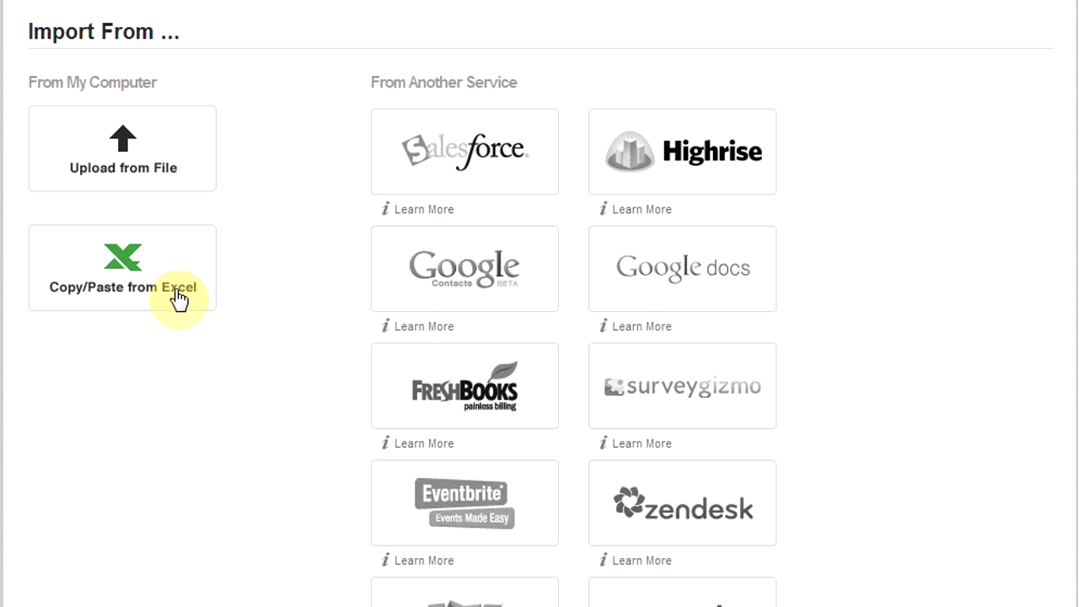
Step: Choose Copy/Paste from Excel as the import source, and copy the contact rows A2:C5 from the sample_list sheet in Excel
{"action": "left_click", "coordinate": [123, 262]}
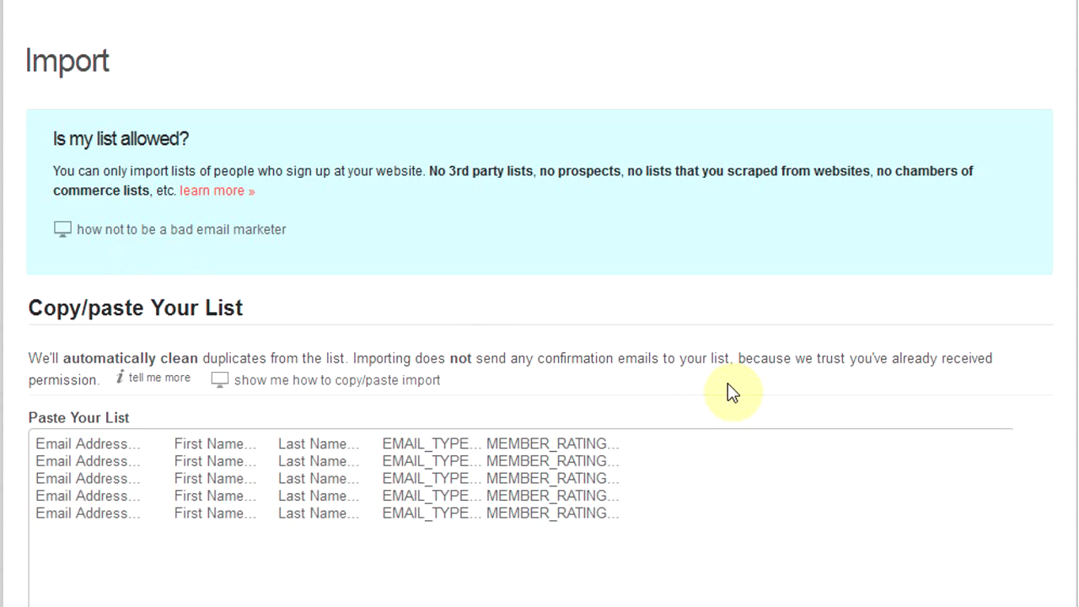
{"action": "key", "text": "alt+Tab"}
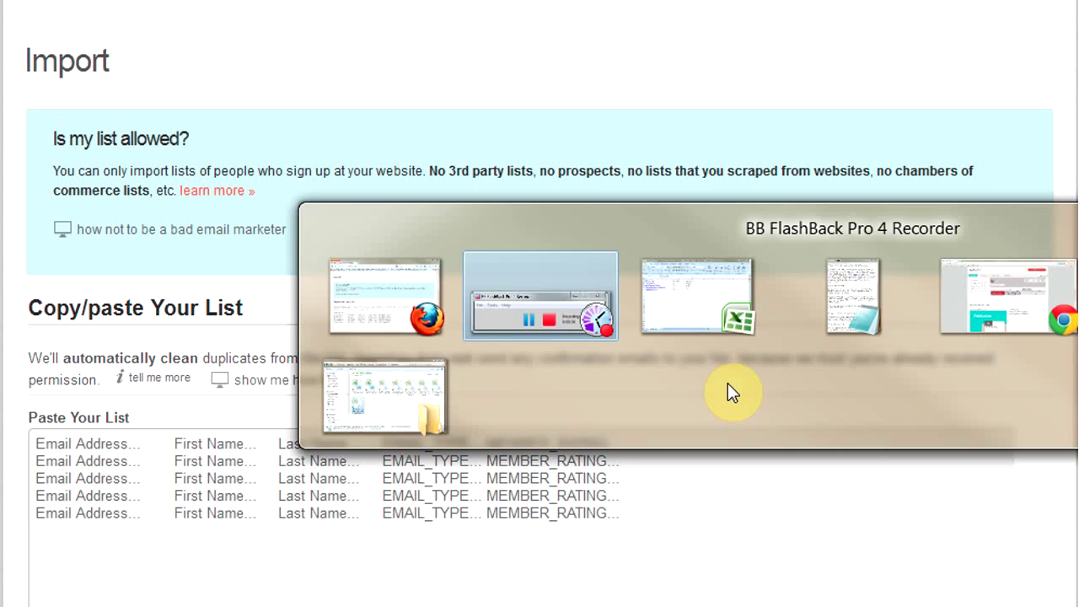
{"action": "key", "text": "alt+Tab"}
{"action": "key", "text": "alt+Tab"}
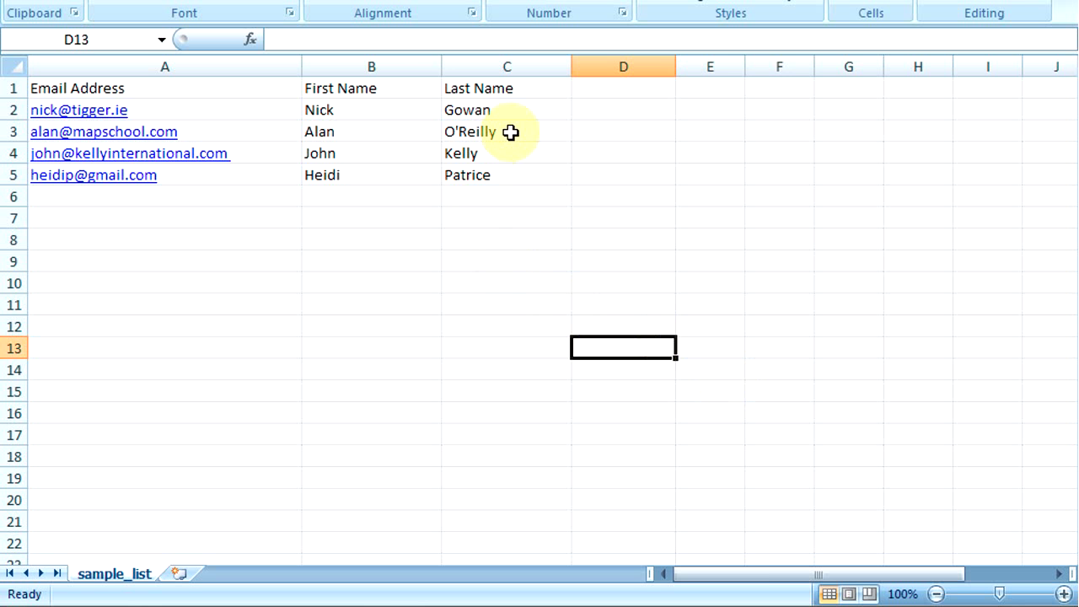
{"action": "left_click", "coordinate": [545, 176]}
{"action": "left_click_drag", "start_coordinate": [467, 176], "coordinate": [151, 110]}
{"action": "key", "text": "ctrl+c"}
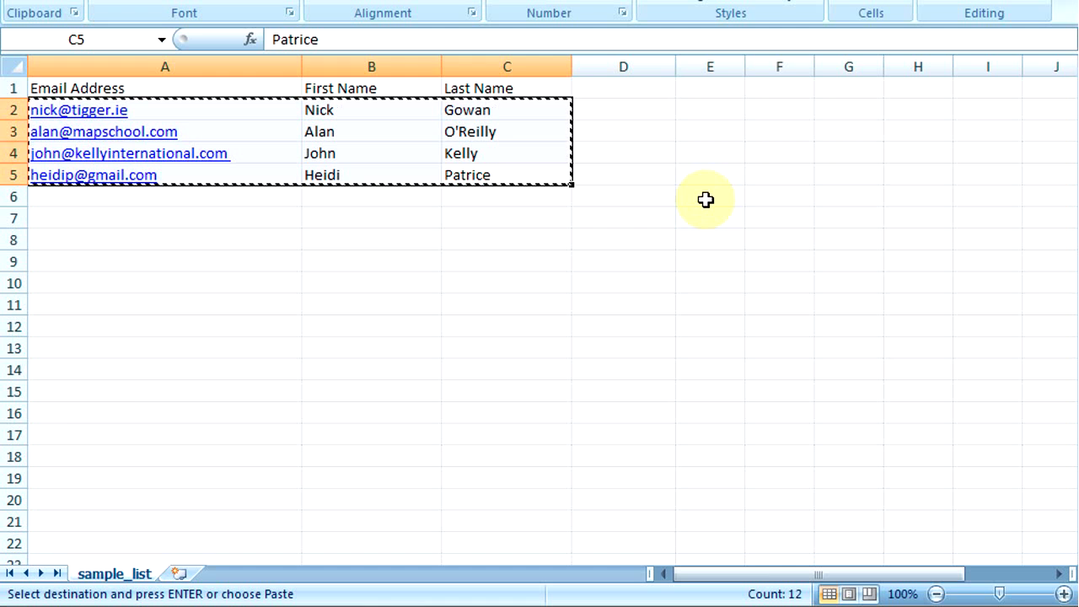
Step: Switch back to MailChimp in the browser and paste the copied contact rows into the import's list box
{"action": "key", "text": "alt+Tab"}
{"action": "left_click", "coordinate": [641, 519]}
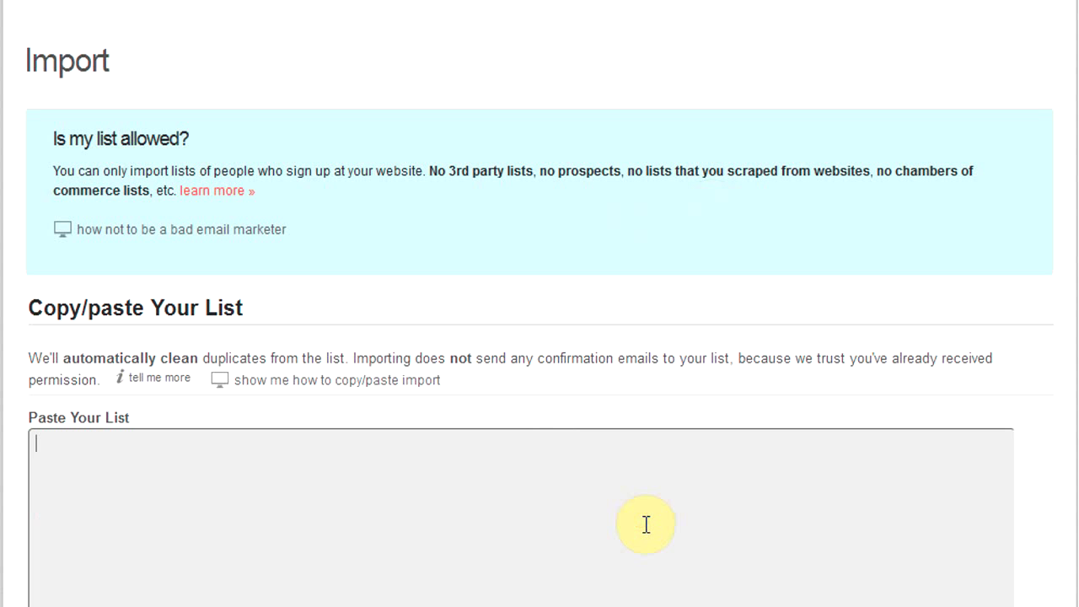
{"action": "key", "text": "ctrl+v"}
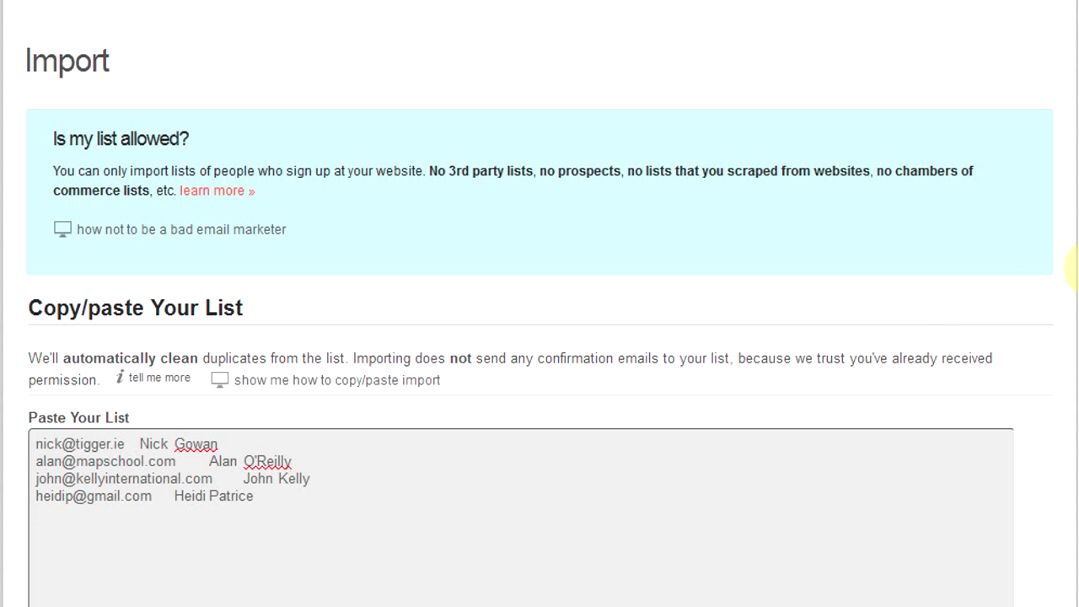
Step: Change the import to a file upload, select sample_list.csv and import it into the list
{"action": "scroll", "coordinate": [828, 360], "scroll_direction": "down", "scroll_amount": 2}
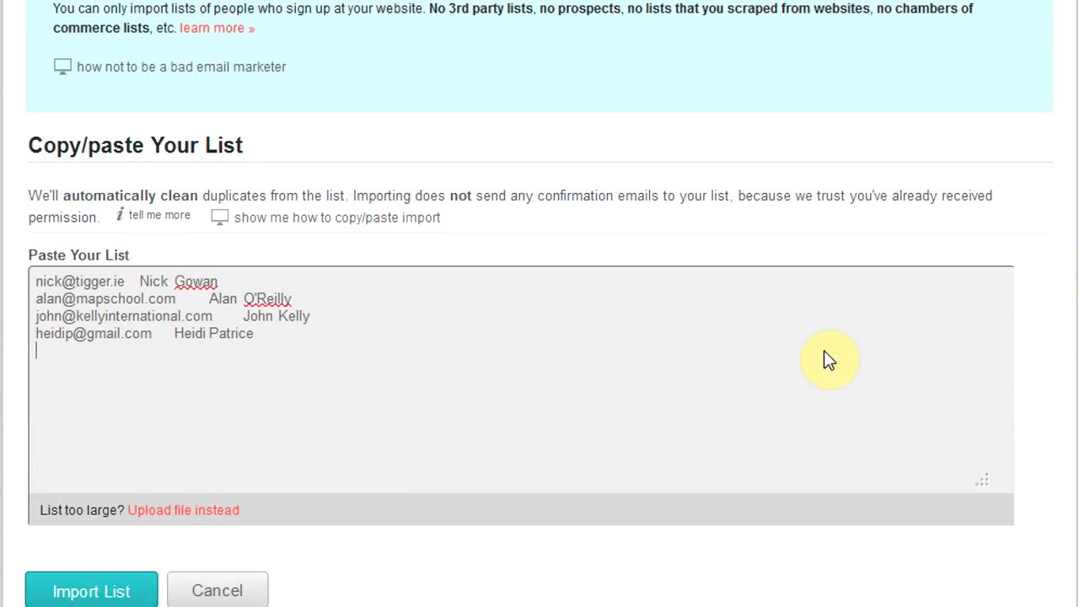
{"action": "left_click", "coordinate": [200, 512]}
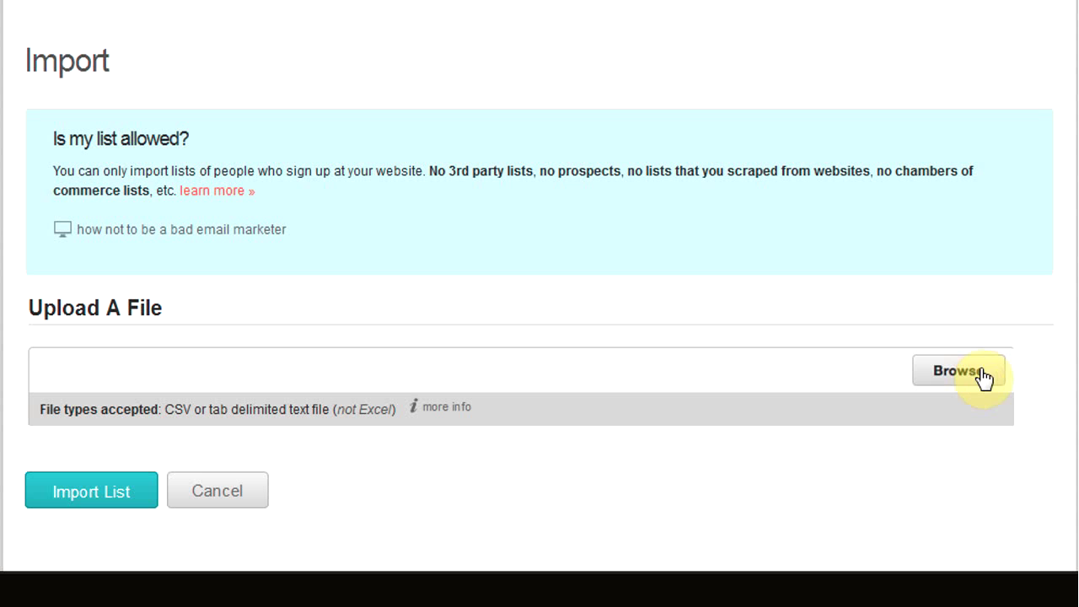
{"action": "left_click", "coordinate": [981, 374]}
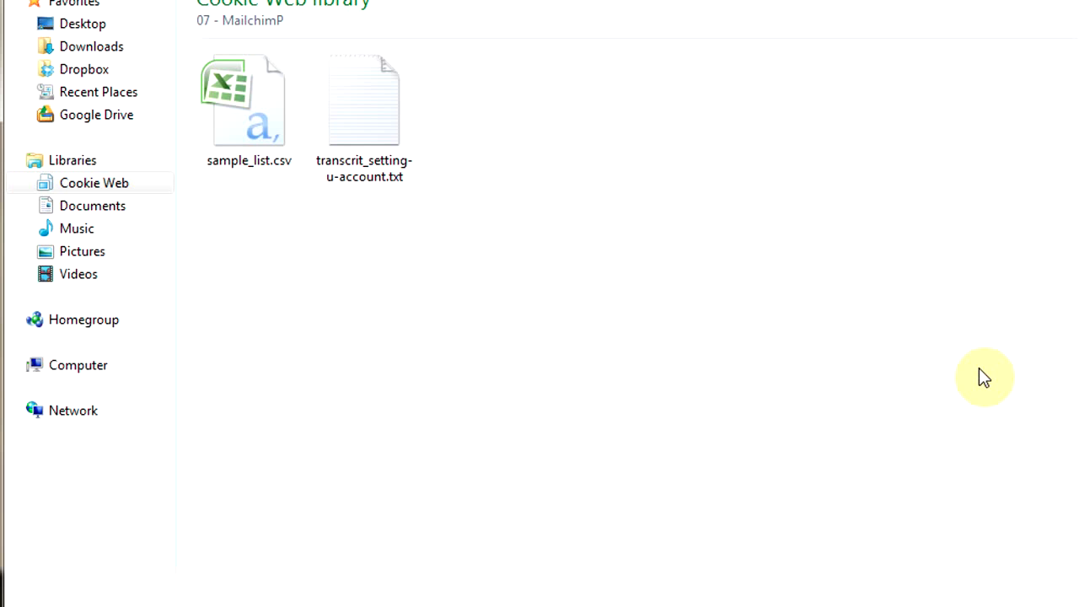
{"action": "double_click", "coordinate": [236, 125]}
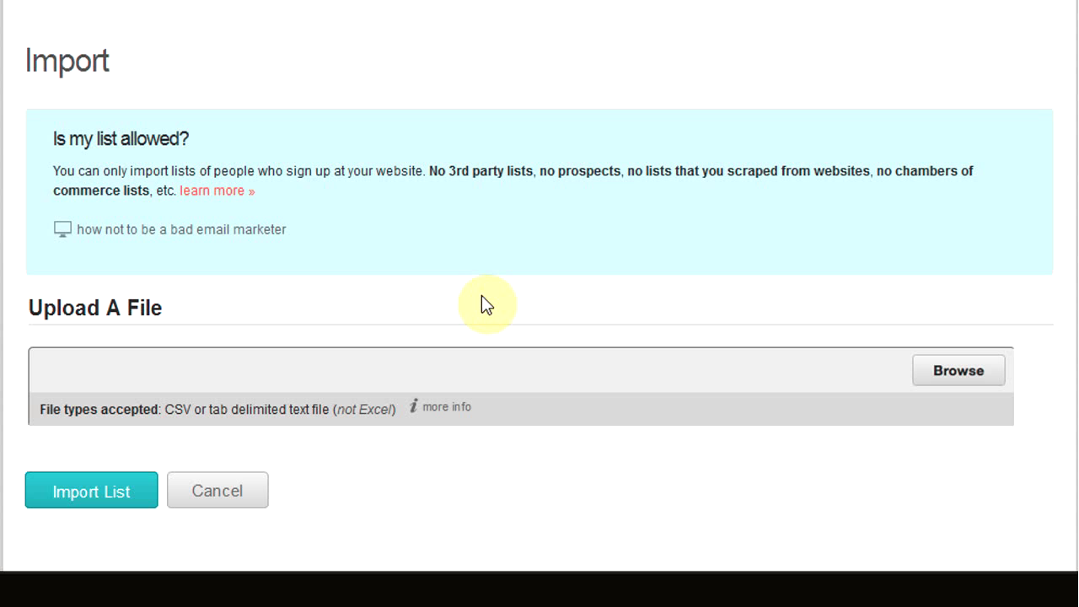
{"action": "left_click", "coordinate": [112, 504]}
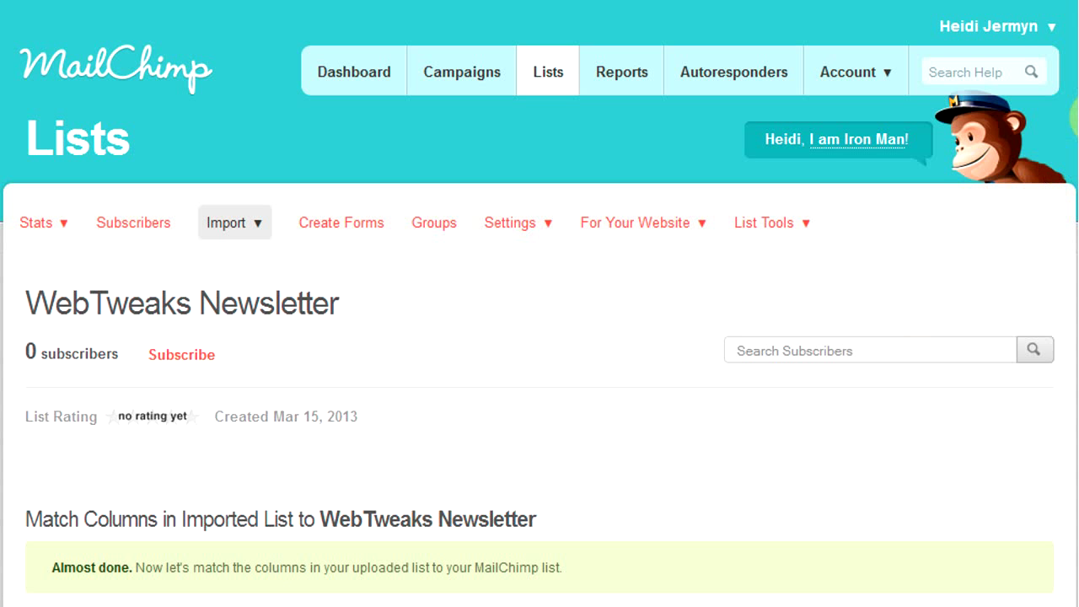
Step: Match the imported columns to Email Address, First Name and Last Name, and complete the import
{"action": "scroll", "coordinate": [540, 304], "scroll_direction": "down", "scroll_amount": 3}
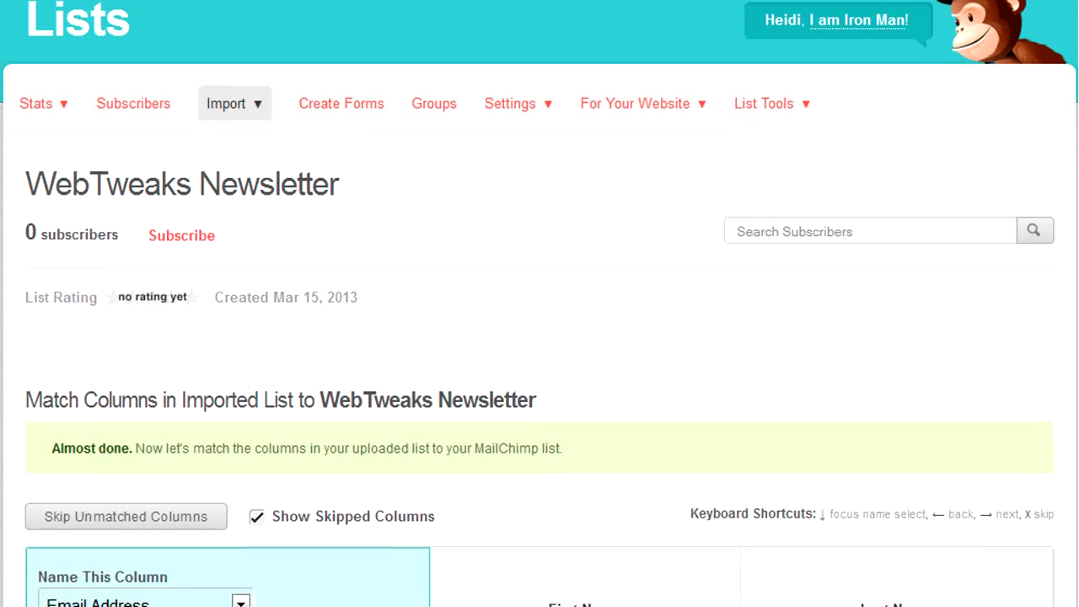
{"action": "scroll", "coordinate": [539, 304], "scroll_direction": "down", "scroll_amount": 5}
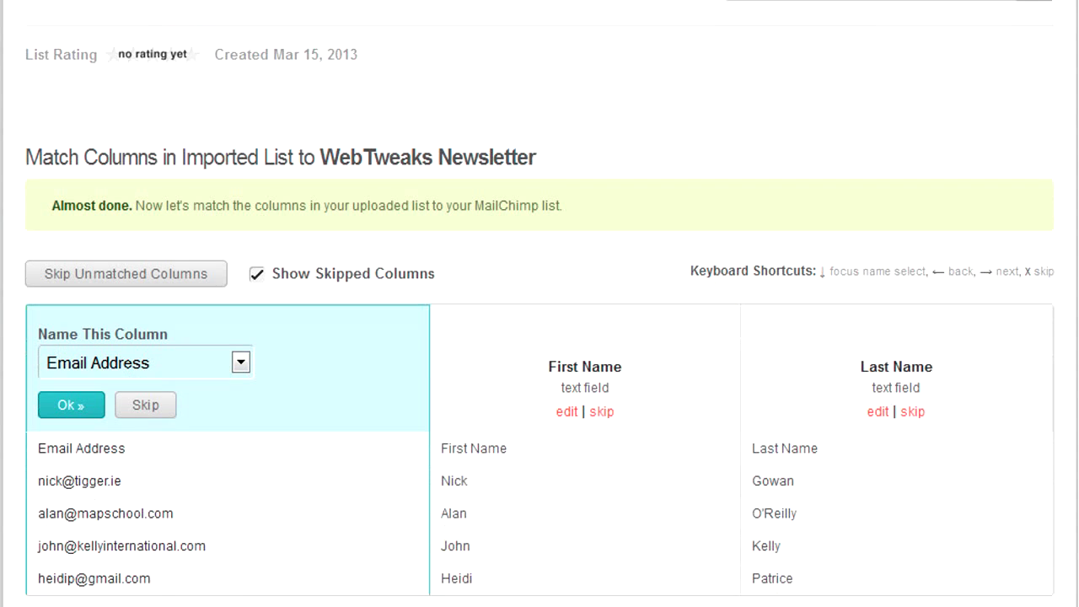
{"action": "scroll", "coordinate": [540, 304], "scroll_direction": "down", "scroll_amount": 3}
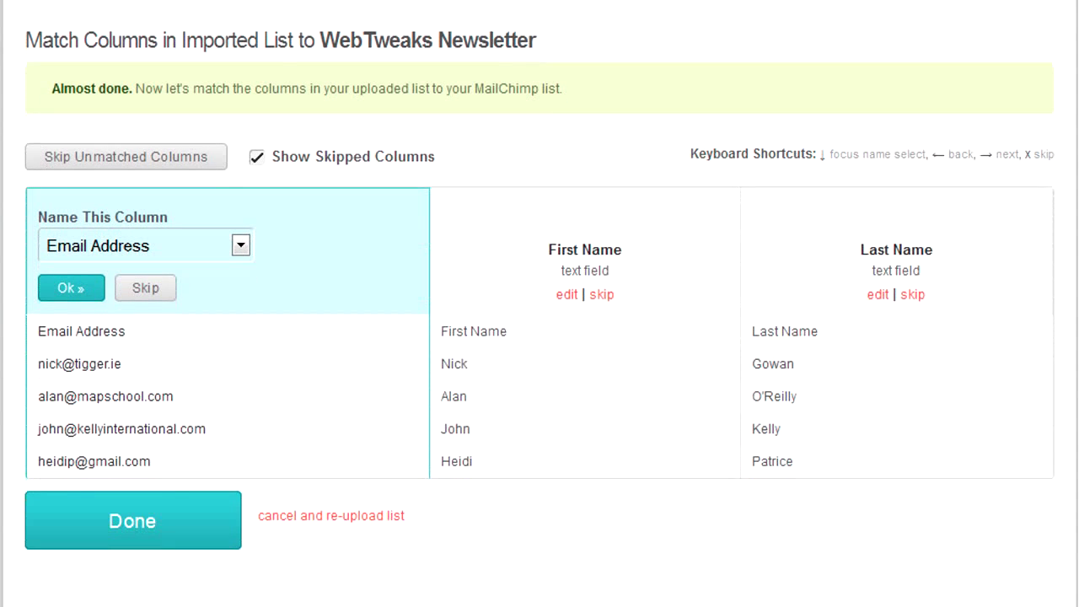
{"action": "scroll", "coordinate": [540, 303], "scroll_direction": "down", "scroll_amount": 1}
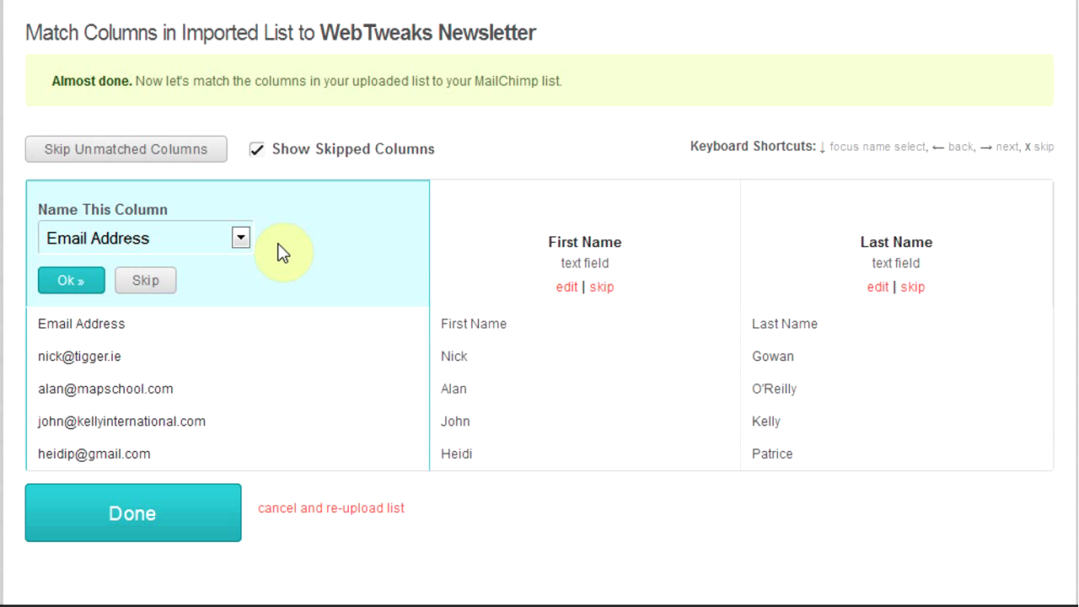
{"action": "left_click", "coordinate": [72, 287]}
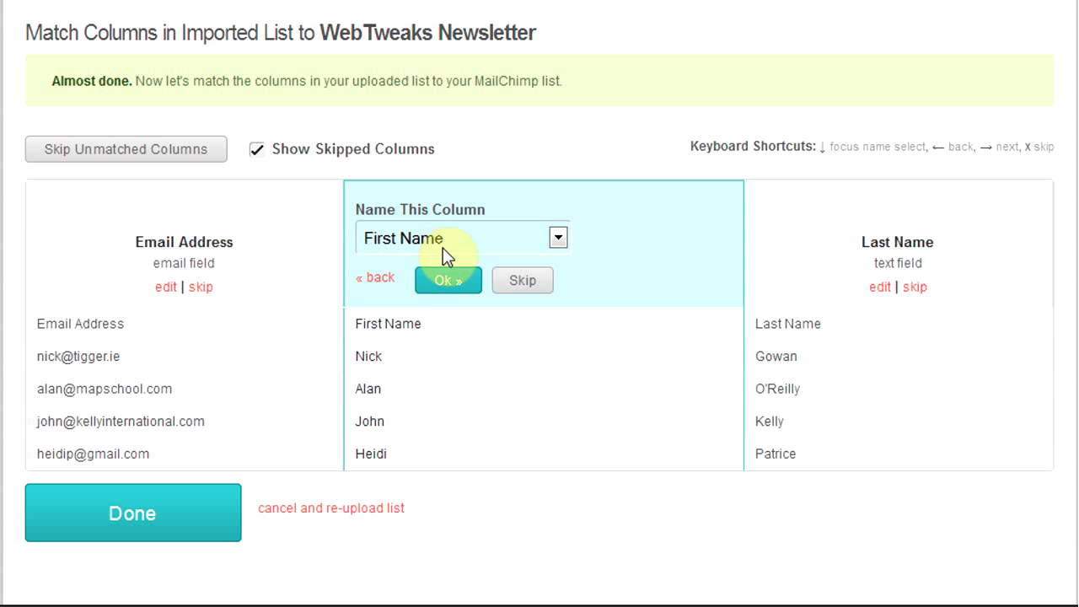
{"action": "left_click", "coordinate": [442, 283]}
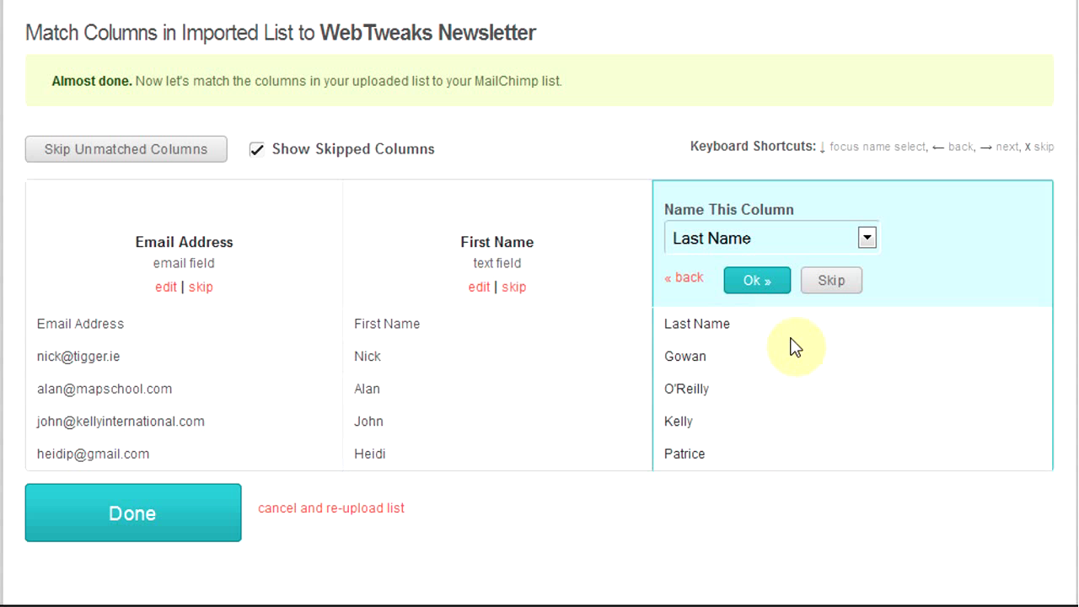
{"action": "left_click", "coordinate": [759, 285]}
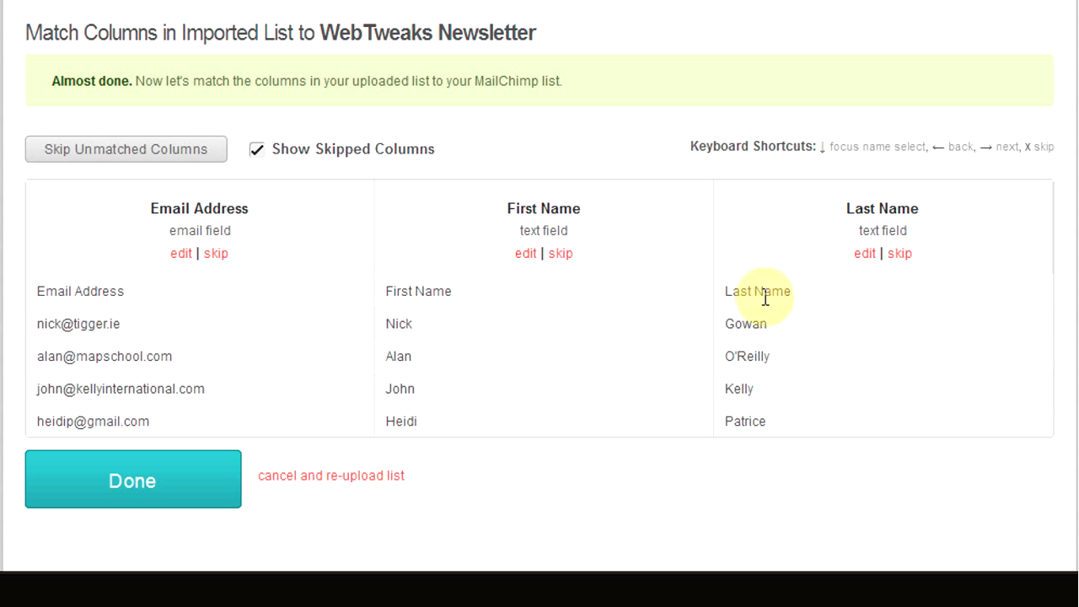
{"action": "left_click", "coordinate": [132, 495]}
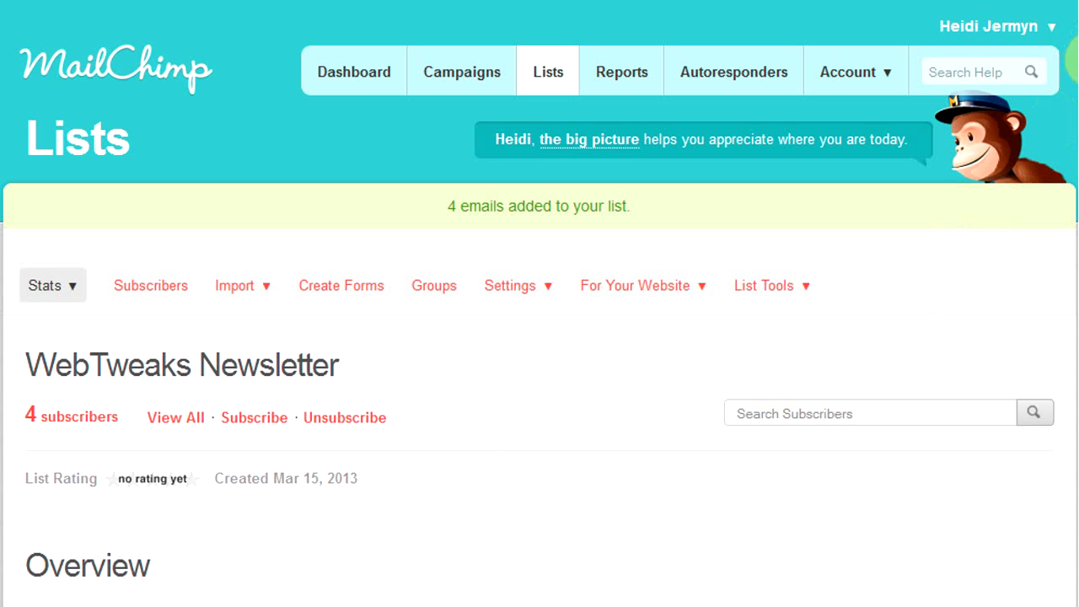
Step: Look over the list's overview and health statistics
{"action": "scroll", "coordinate": [539, 303], "scroll_direction": "down", "scroll_amount": 2}
{"action": "scroll", "coordinate": [540, 303], "scroll_direction": "down", "scroll_amount": 3}
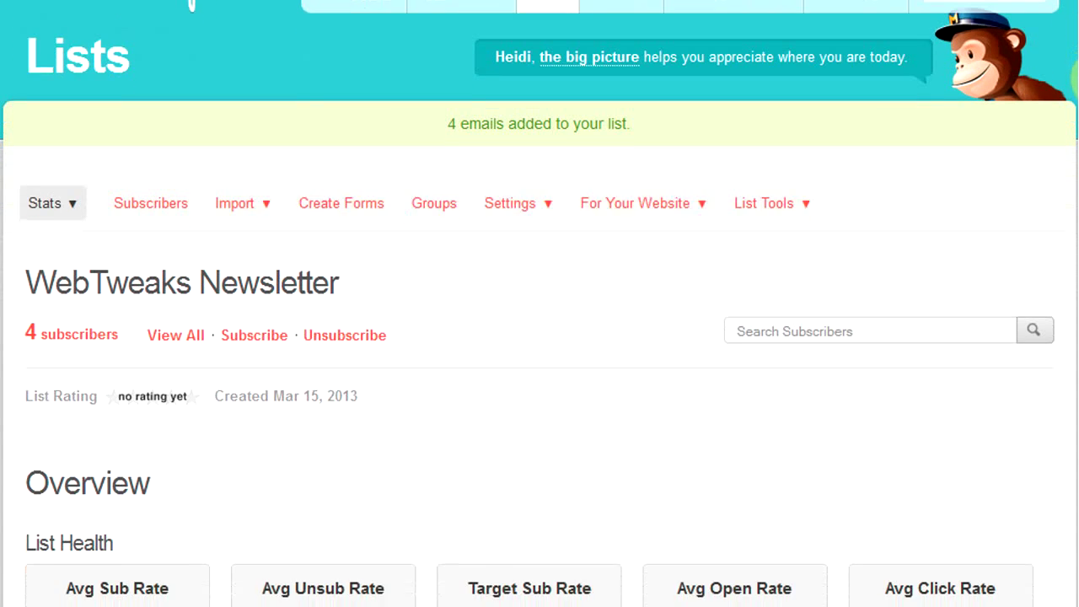